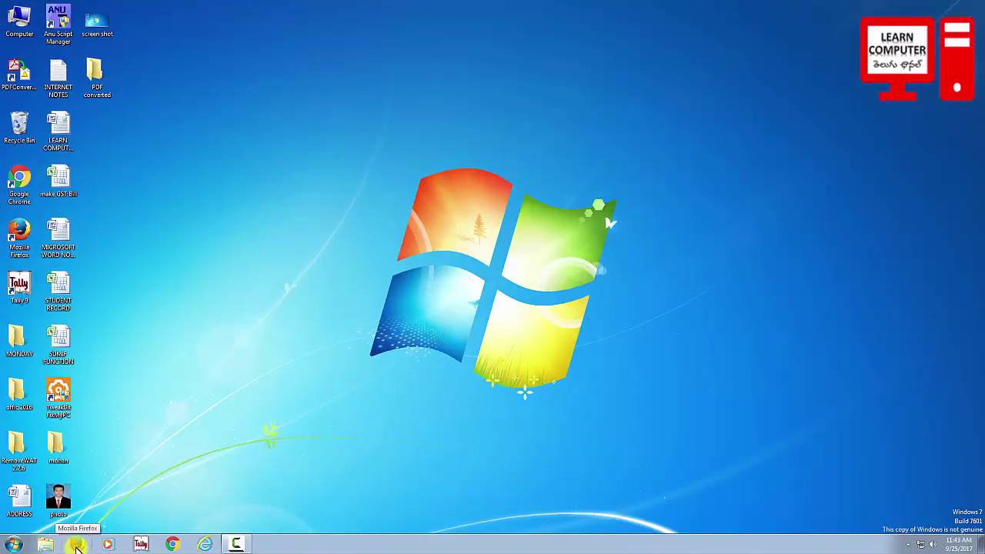
click(77, 545)
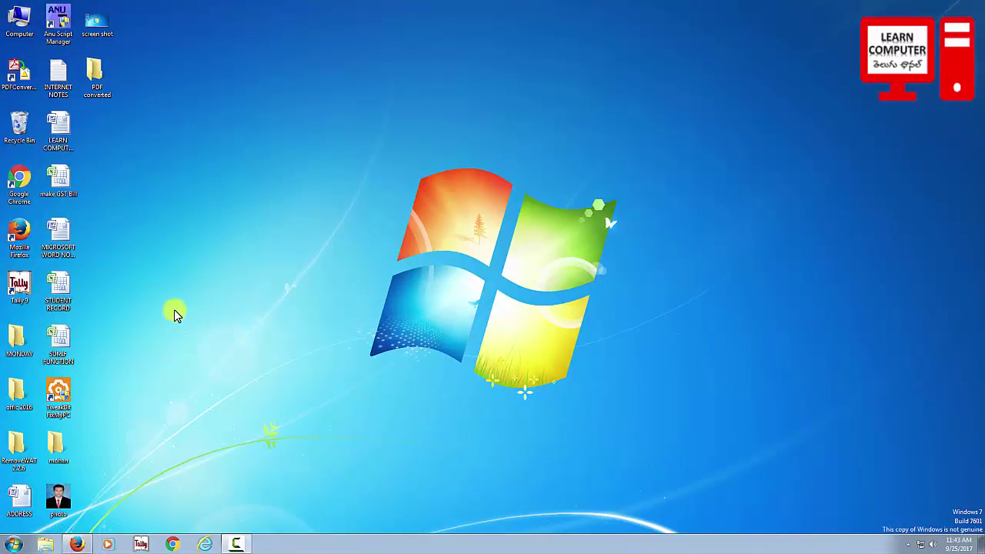
text(www.online2pdf.com)
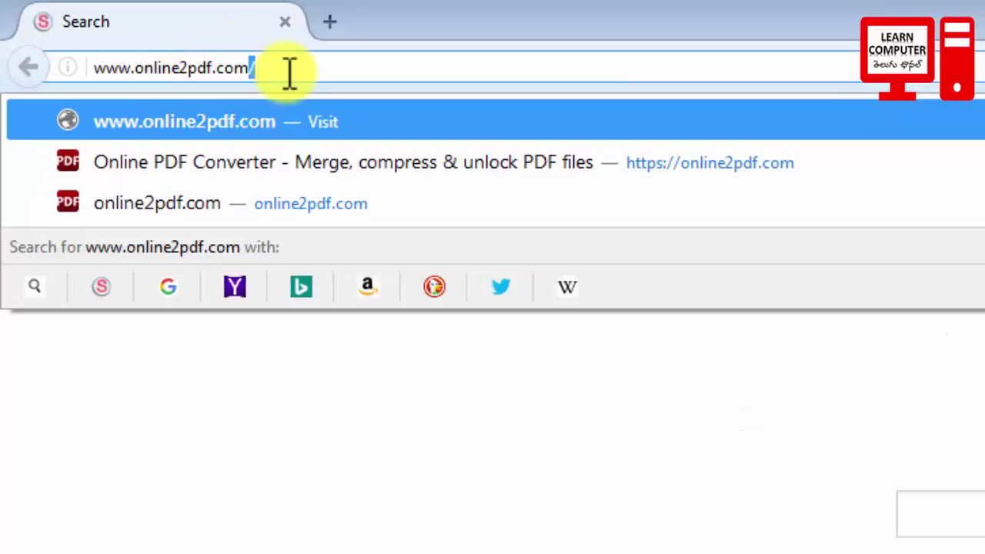
key(Return)
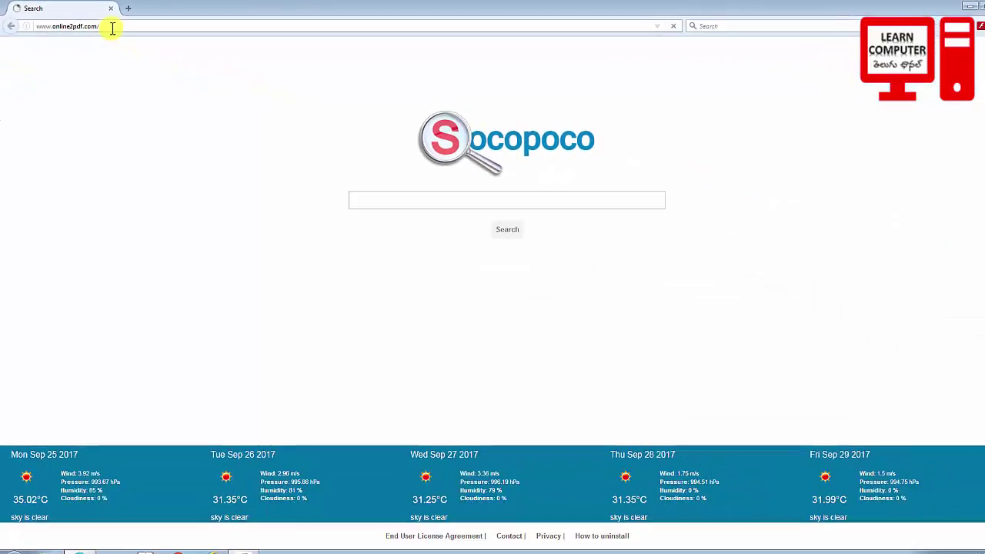
scroll(292, 311, down, 2)
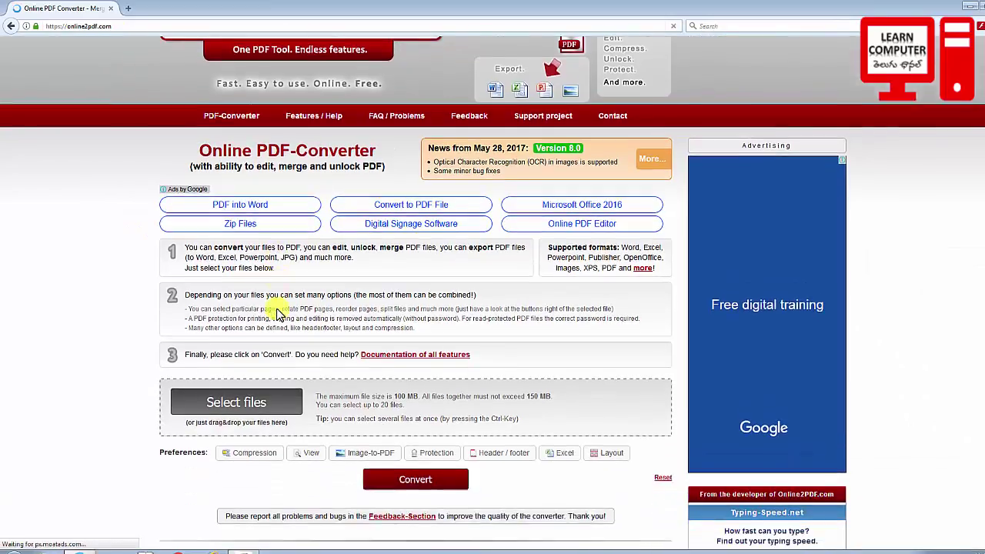
scroll(277, 312, down, 3)
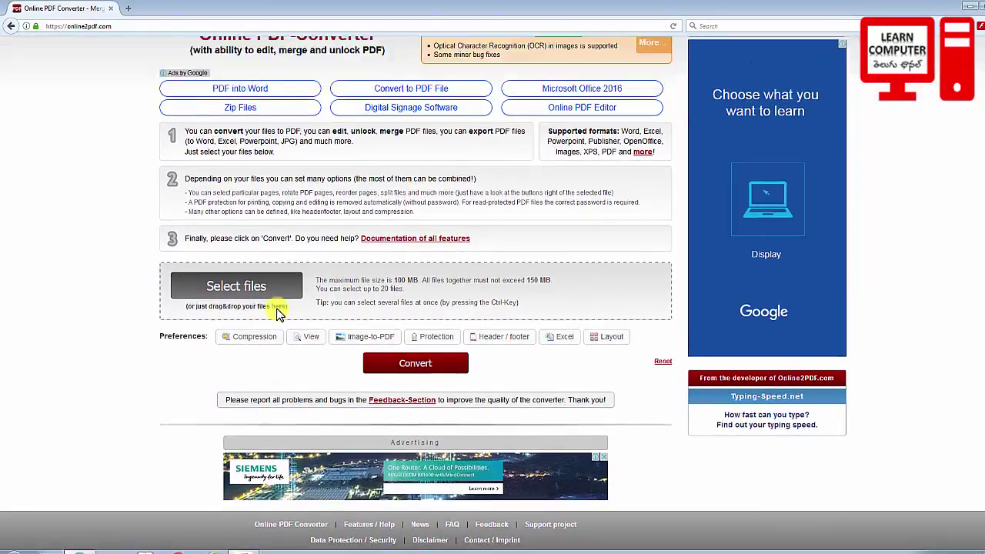
scroll(276, 312, up, 3)
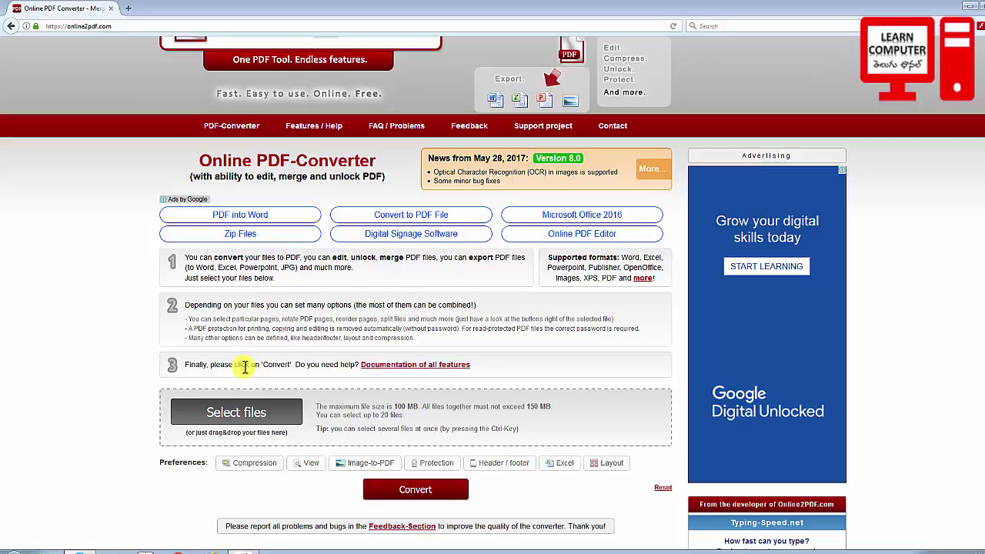
scroll(245, 370, down, 1)
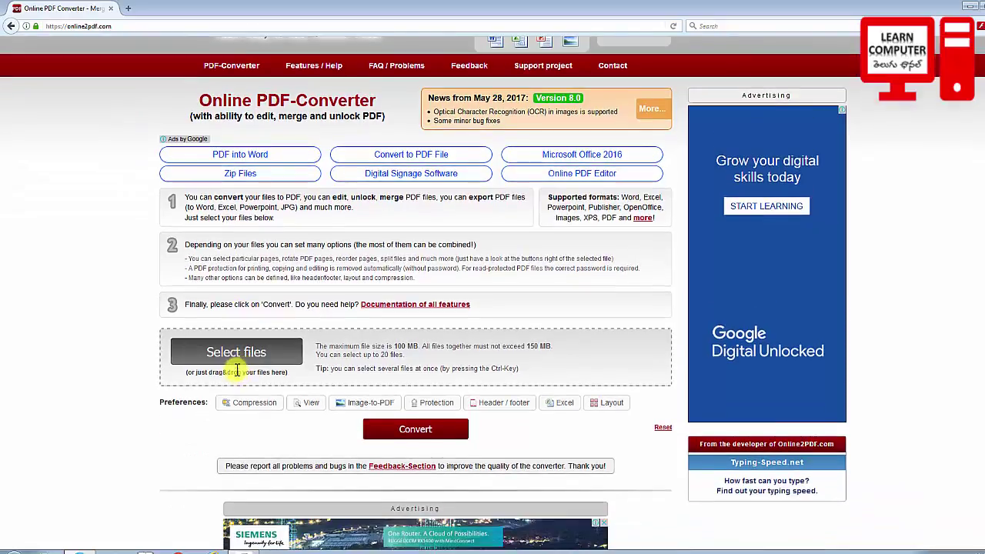
Step: Choose LEARN COMPUTER TELUGU VIDEOS in the File Upload dialog and open it in Word for preview
click(236, 358)
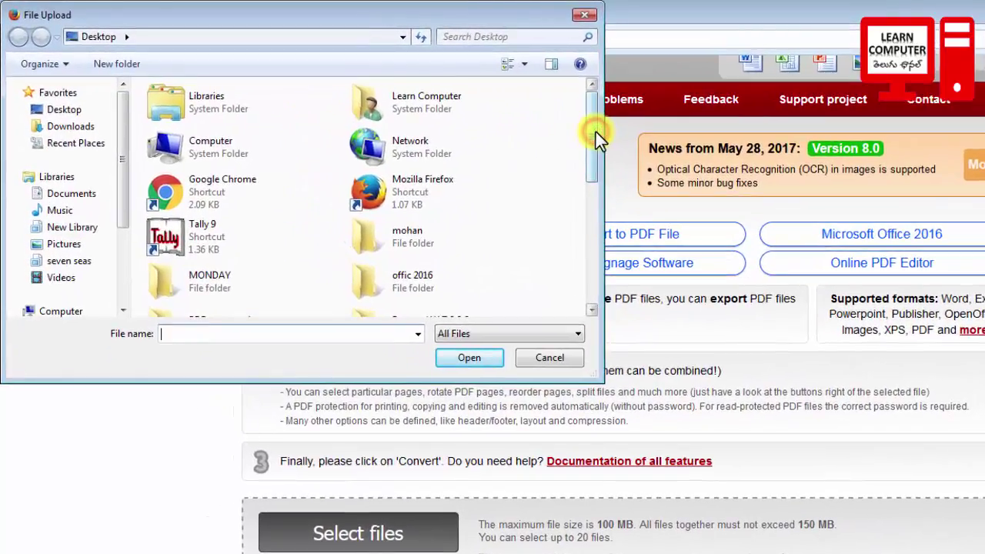
mouse_move(594, 131)
mouse_down()
mouse_move(596, 255)
mouse_move(598, 208)
mouse_up()
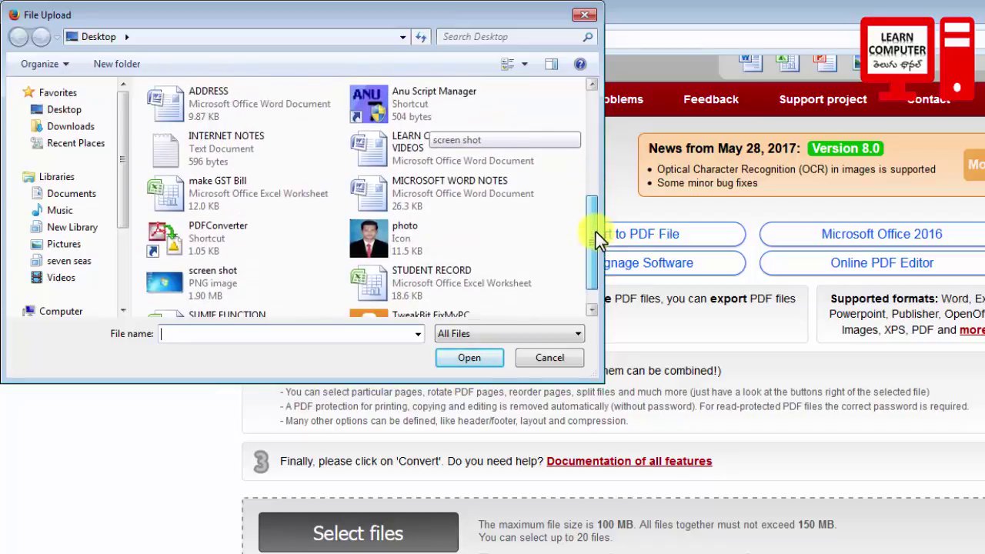
click(408, 222)
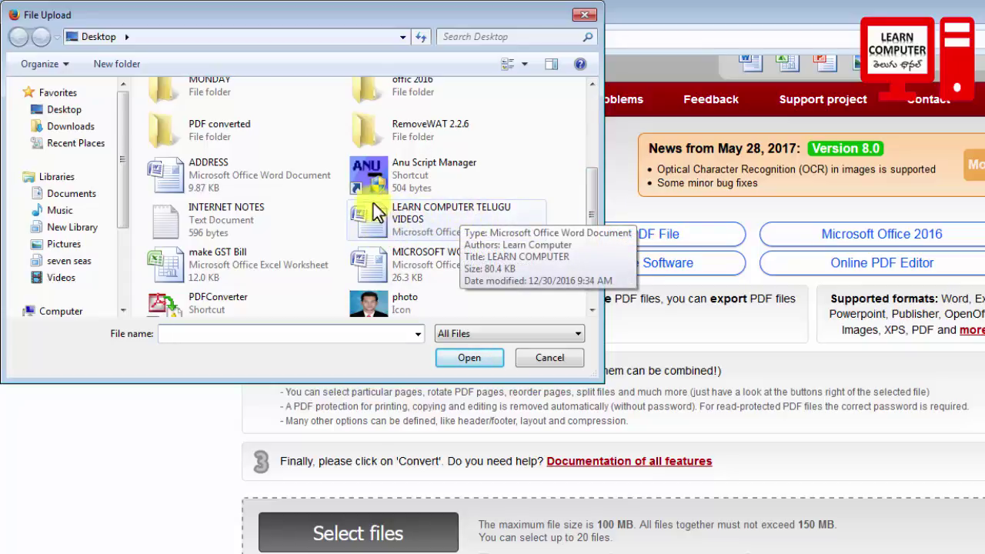
click(411, 214)
right_click(412, 215)
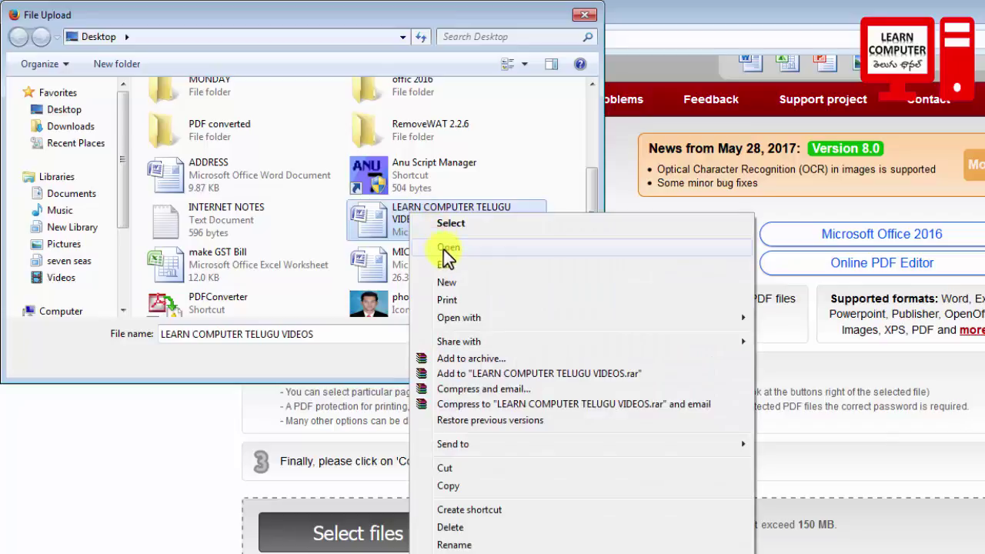
click(443, 250)
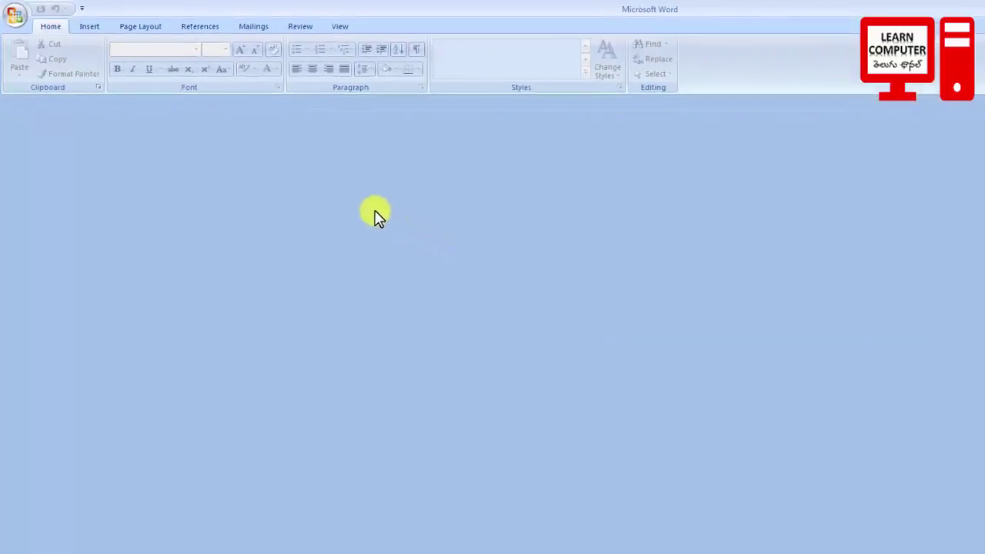
Step: Scroll through the pages of the LEARN COMPUTER TELUGU VIDEOS document in Word
scroll(308, 241, down, 1)
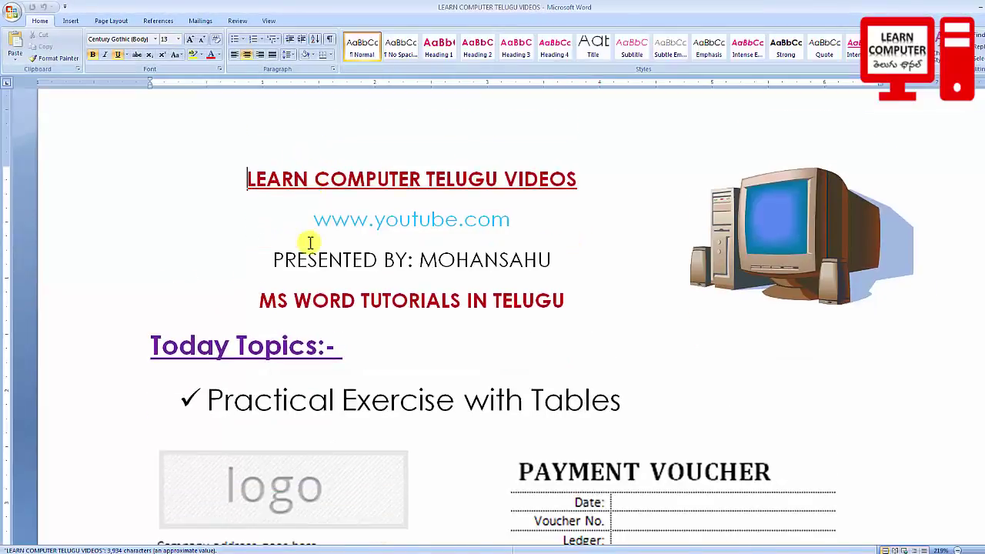
scroll(308, 245, down, 3)
scroll(307, 245, down, 4)
scroll(306, 244, down, 5)
scroll(305, 242, down, 4)
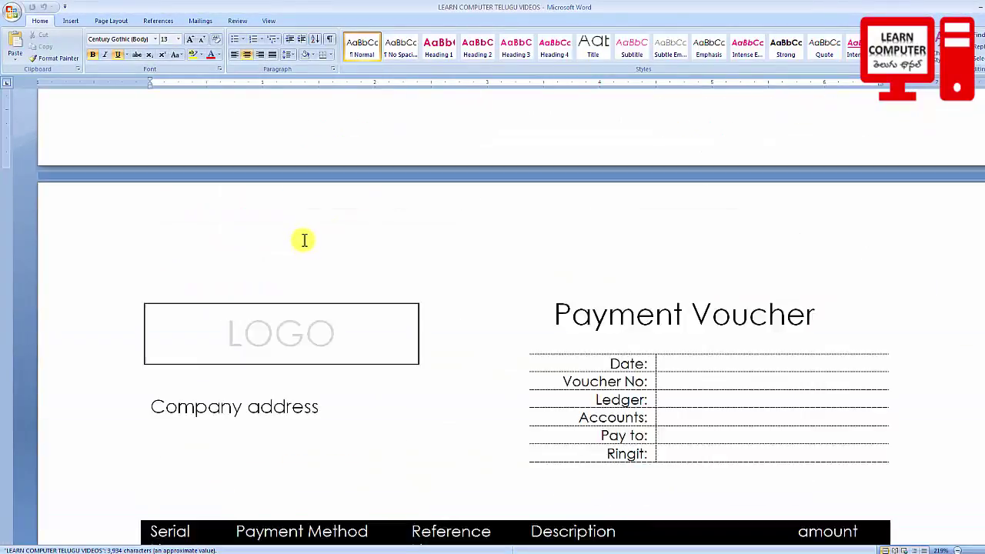
scroll(303, 241, down, 3)
scroll(304, 240, down, 3)
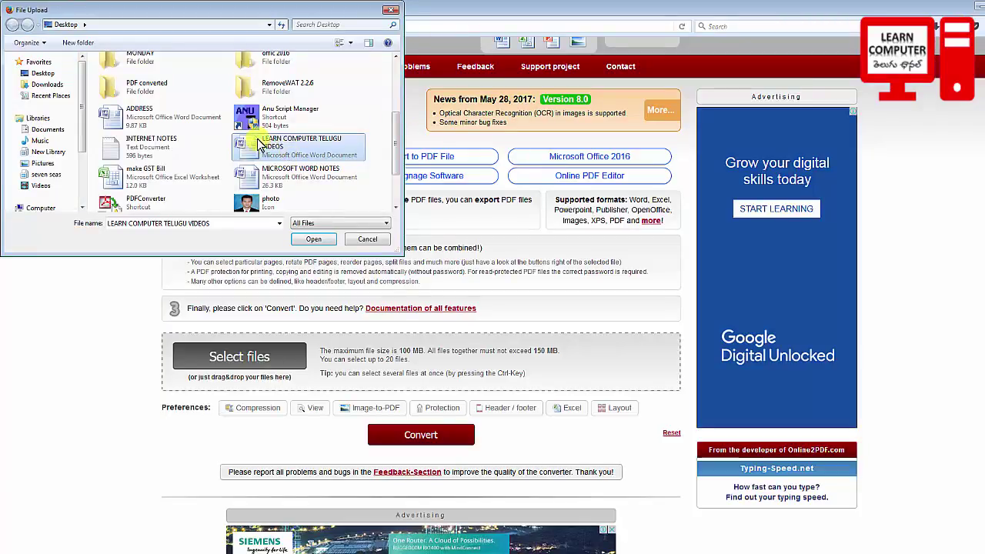
Step: Upload LEARN COMPUTER TELUGU VIDEOS.docx as File 1 in Standard mode
click(310, 240)
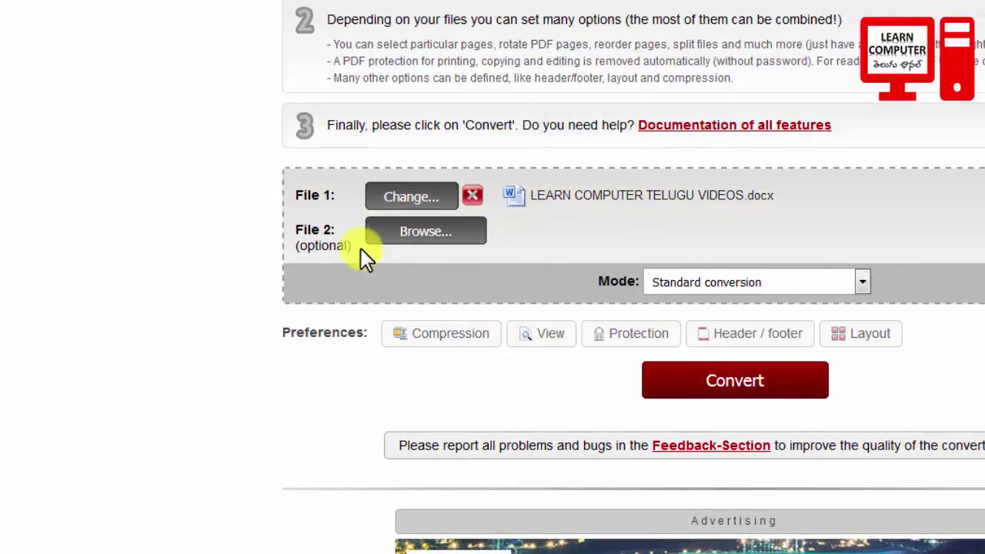
Step: Preview the SUMIF FUNCTION workbook, then attach SUMIF FUNCTION.xlsx as File 2 for merging
click(415, 236)
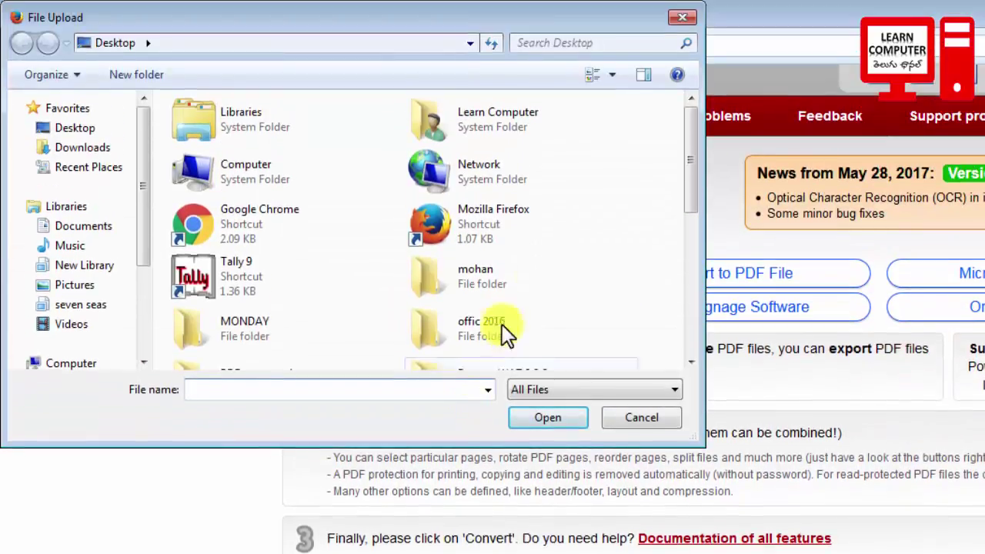
mouse_move(687, 180)
mouse_down()
mouse_move(672, 285)
mouse_move(342, 320)
mouse_up()
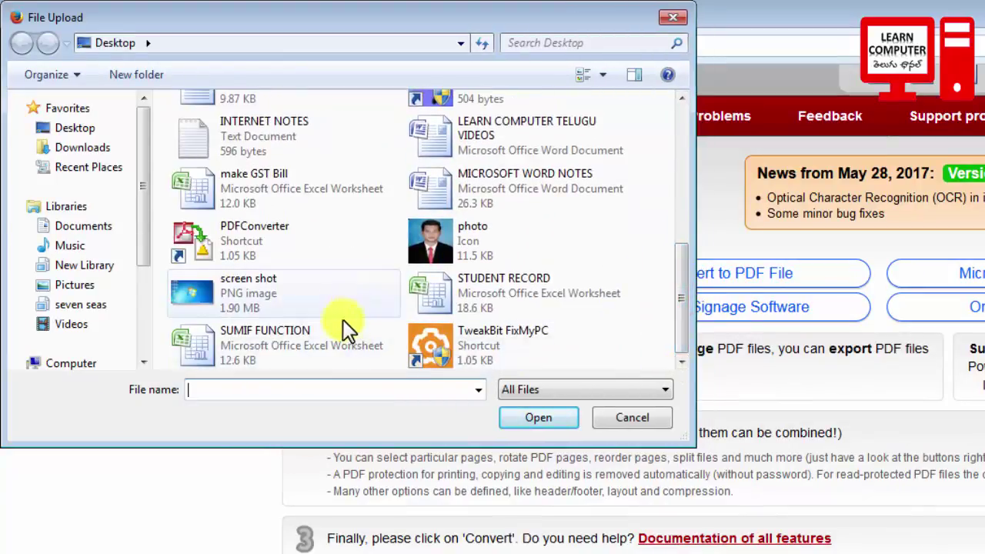
click(211, 338)
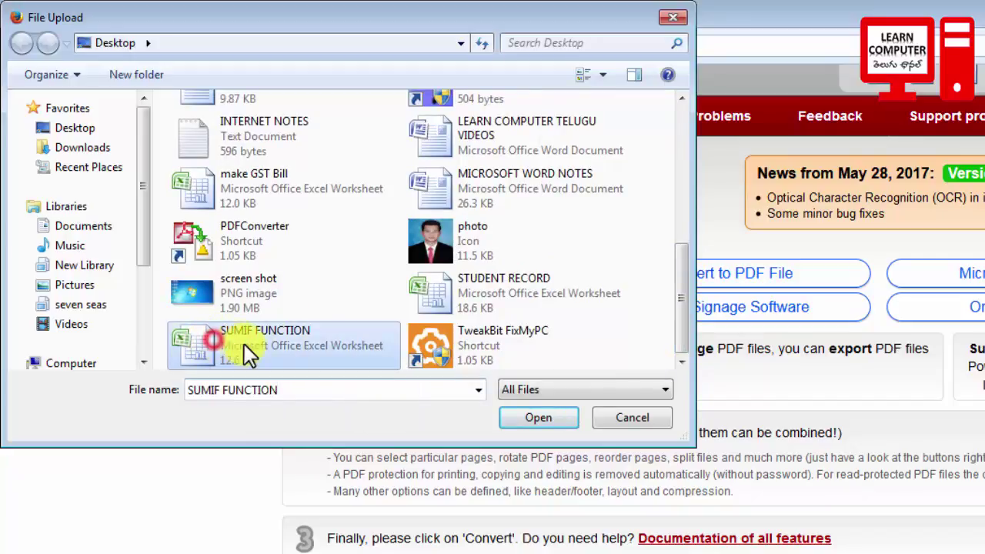
right_click(207, 342)
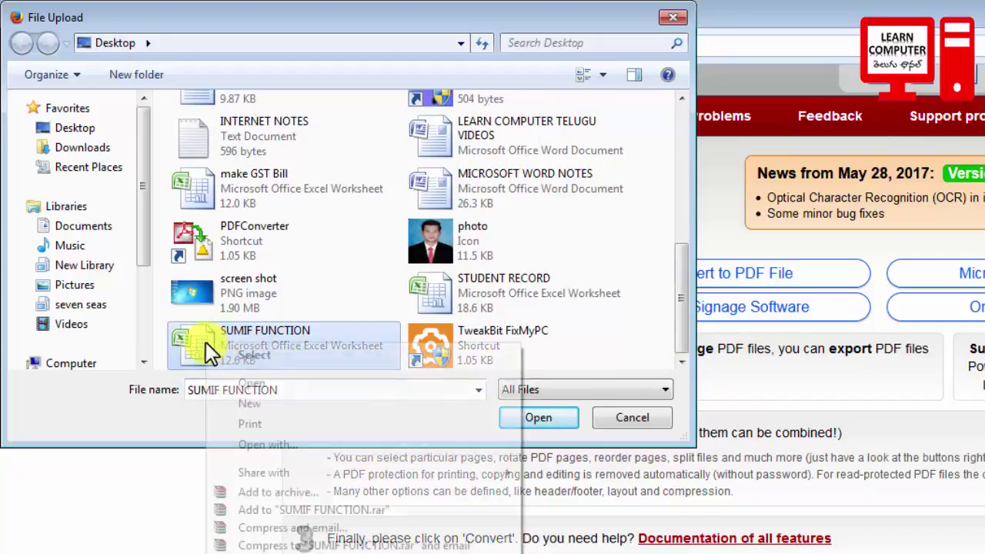
click(246, 380)
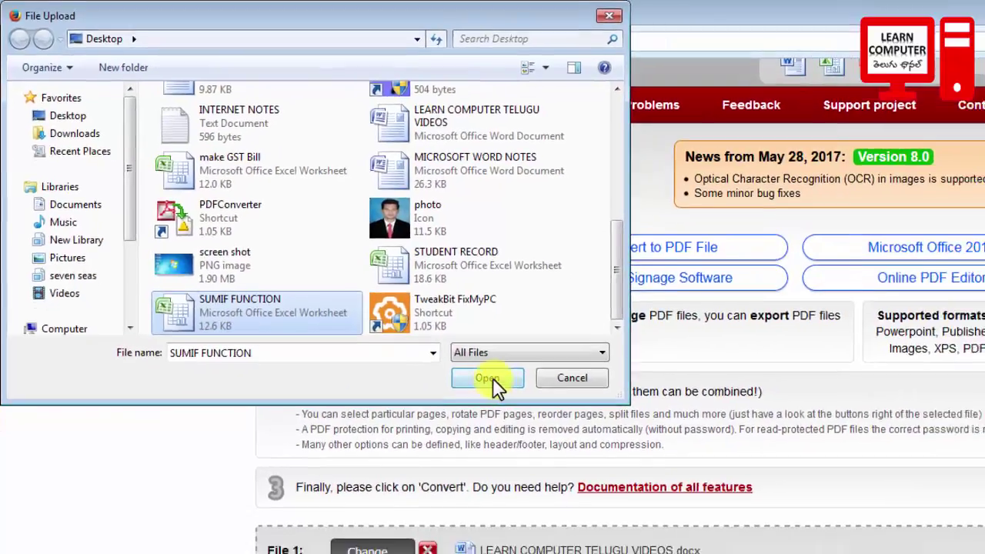
click(492, 378)
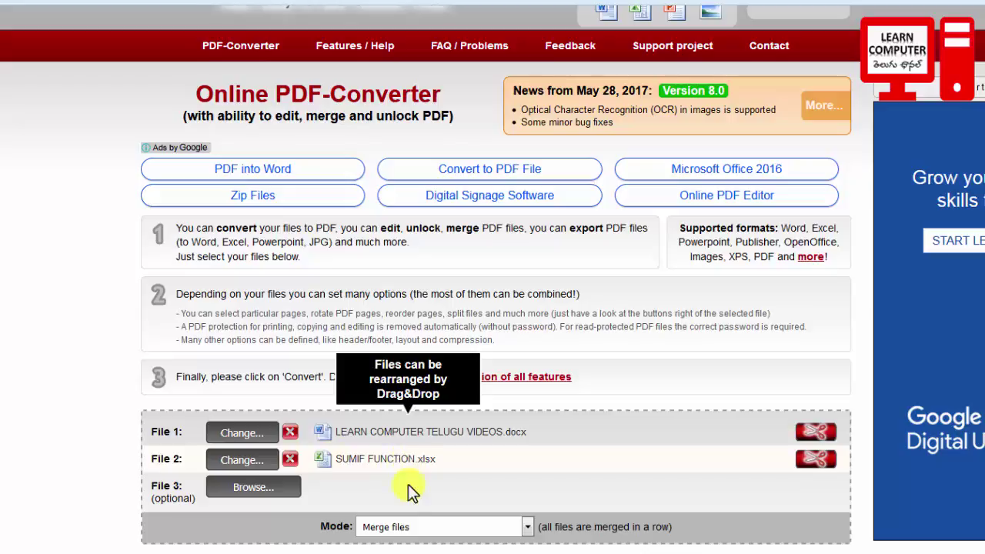
Step: Convert both files into 'LEARN COMPUTER TELUGU VIDEOS (2 files merged).pdf' for download
scroll(399, 511, down, 2)
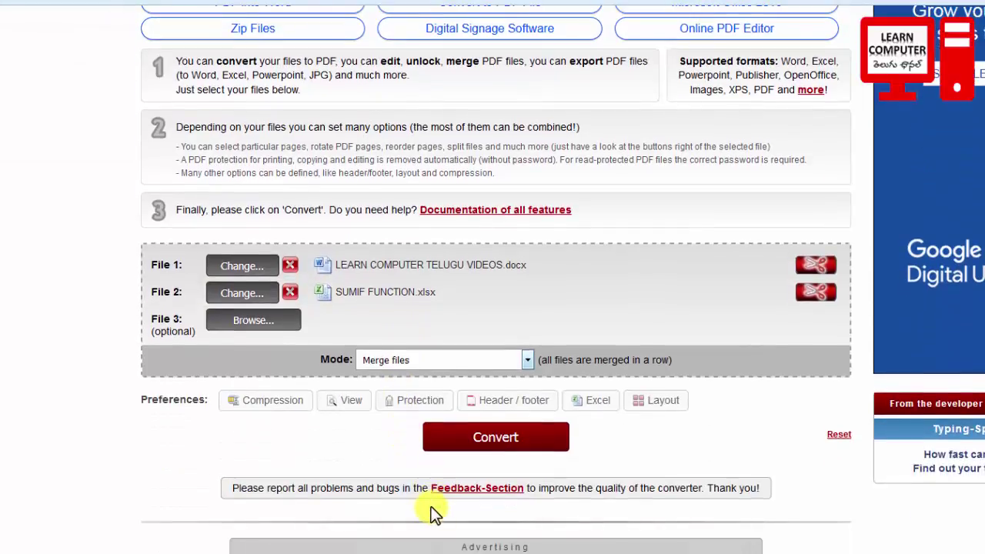
click(497, 438)
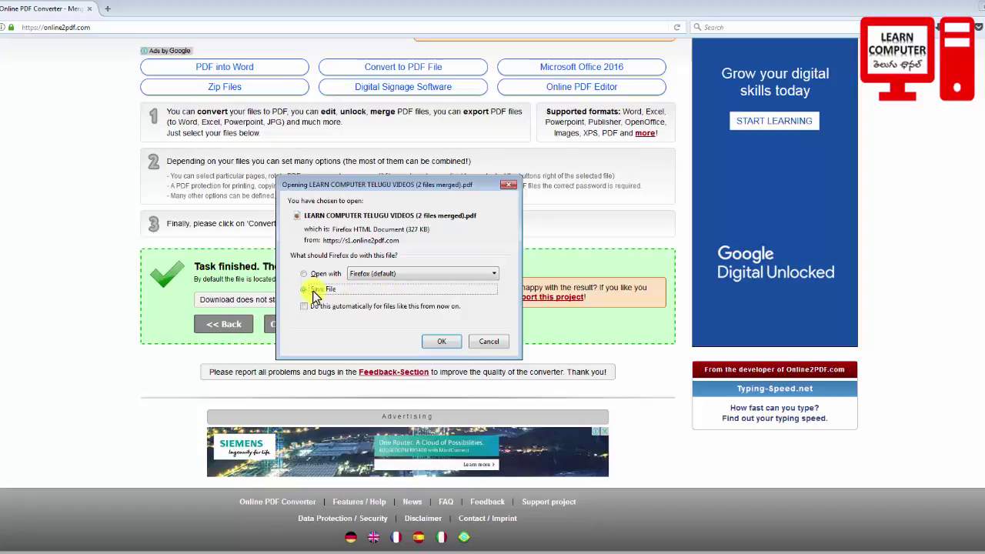
Step: Save the merged PDF and open it from the Downloads list in a new tab
click(442, 344)
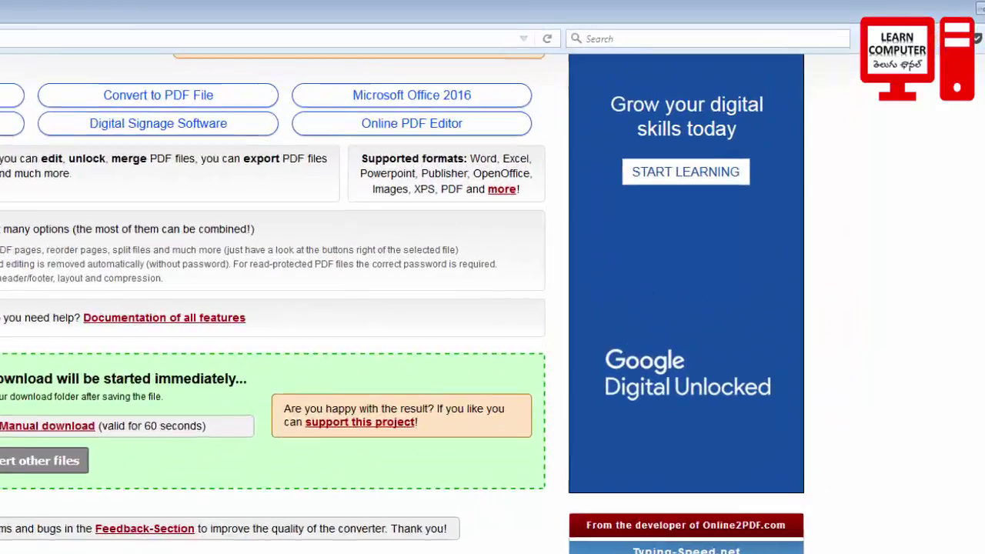
click(936, 32)
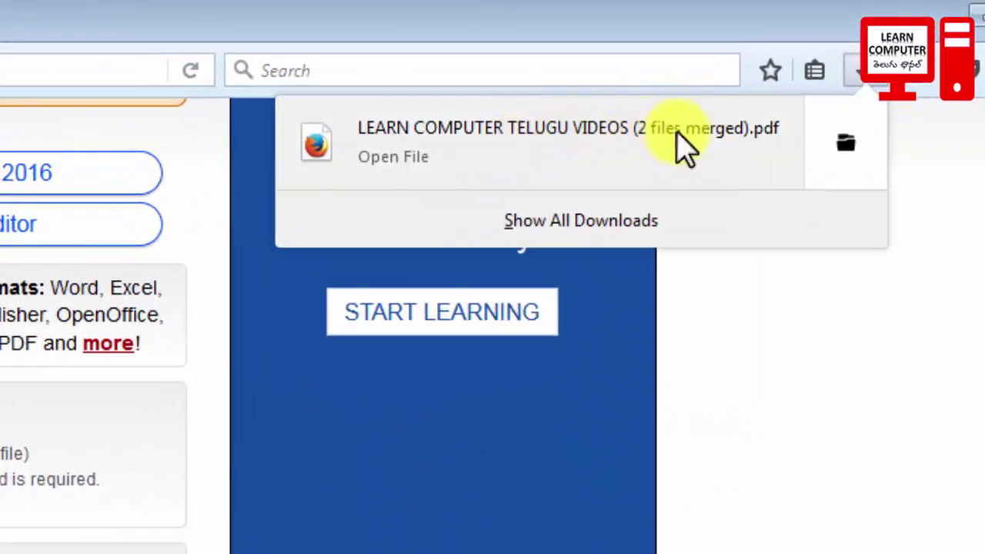
click(567, 132)
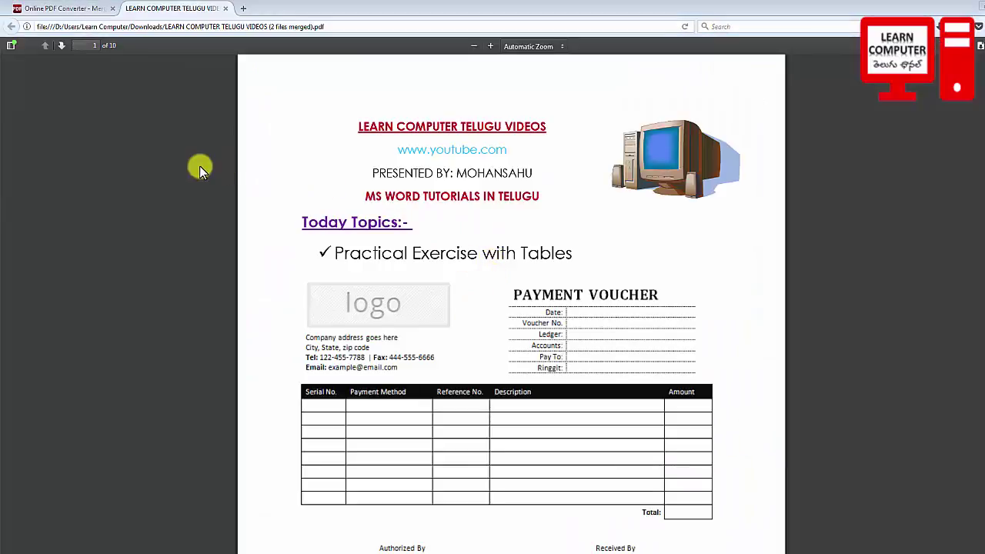
Step: Scroll the merged PDF through pages 6–10 to the SUMIF table, then return to page 1
scroll(473, 232, down, 8)
scroll(475, 237, down, 6)
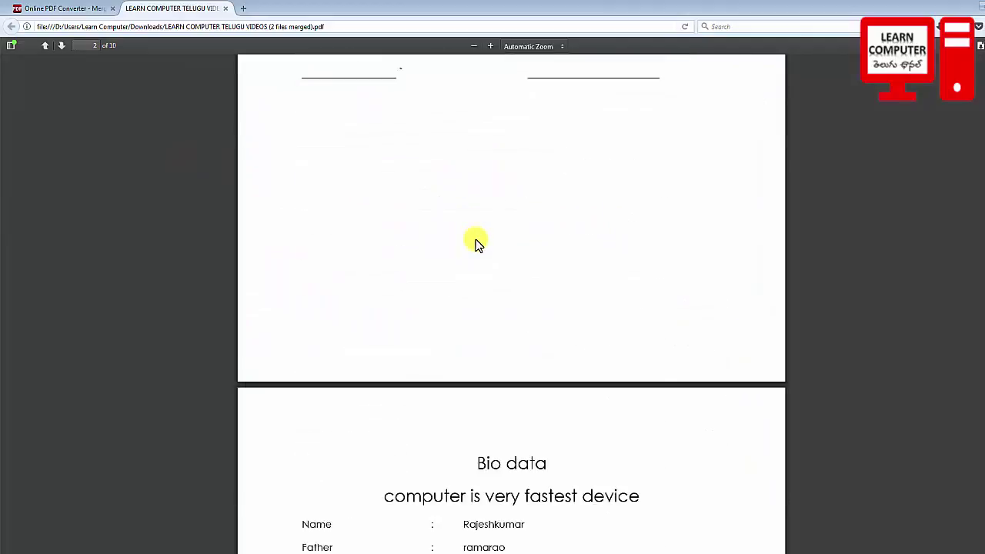
scroll(475, 238, down, 3)
scroll(475, 239, down, 5)
scroll(477, 243, down, 6)
scroll(475, 243, down, 5)
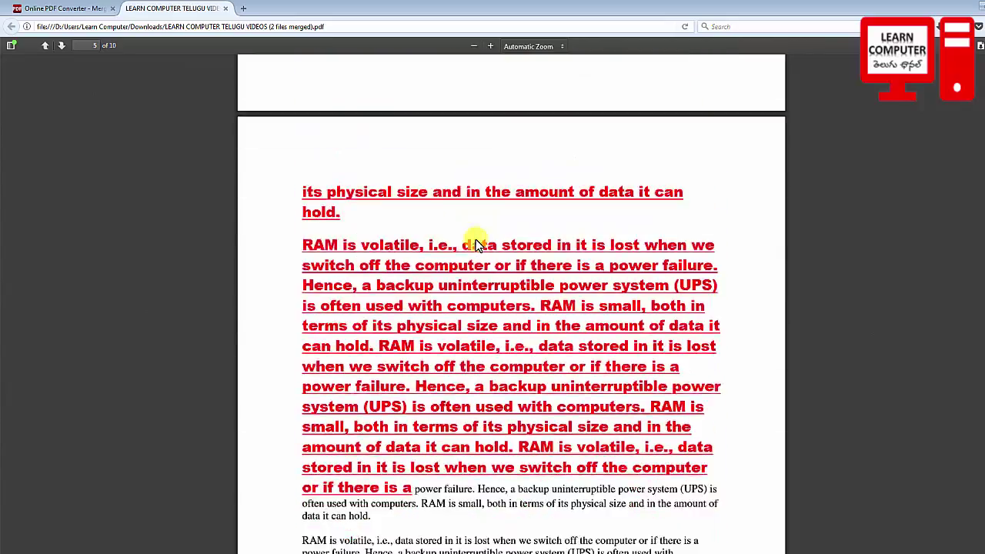
scroll(475, 243, down, 5)
scroll(474, 243, down, 4)
scroll(475, 243, down, 5)
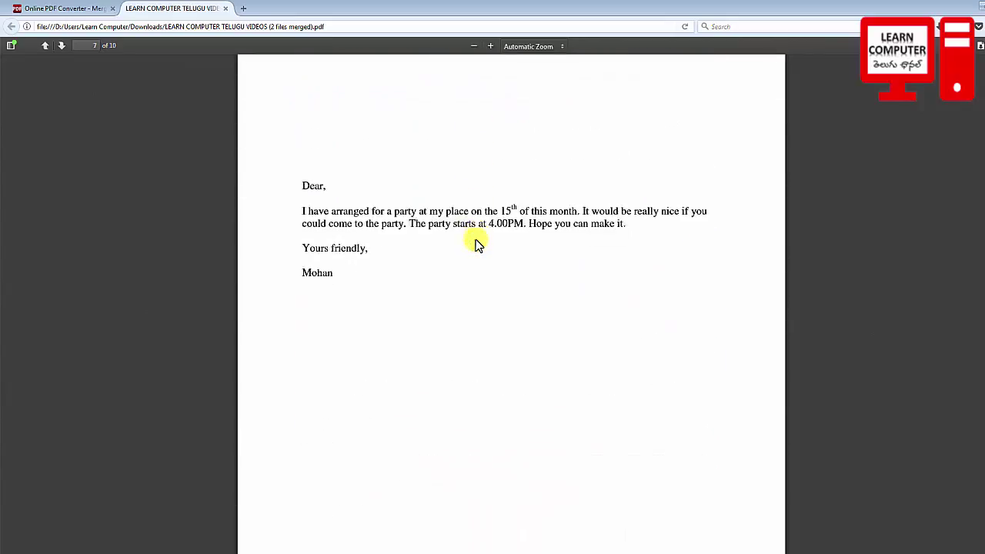
scroll(475, 243, down, 3)
scroll(475, 243, down, 1)
scroll(475, 243, down, 2)
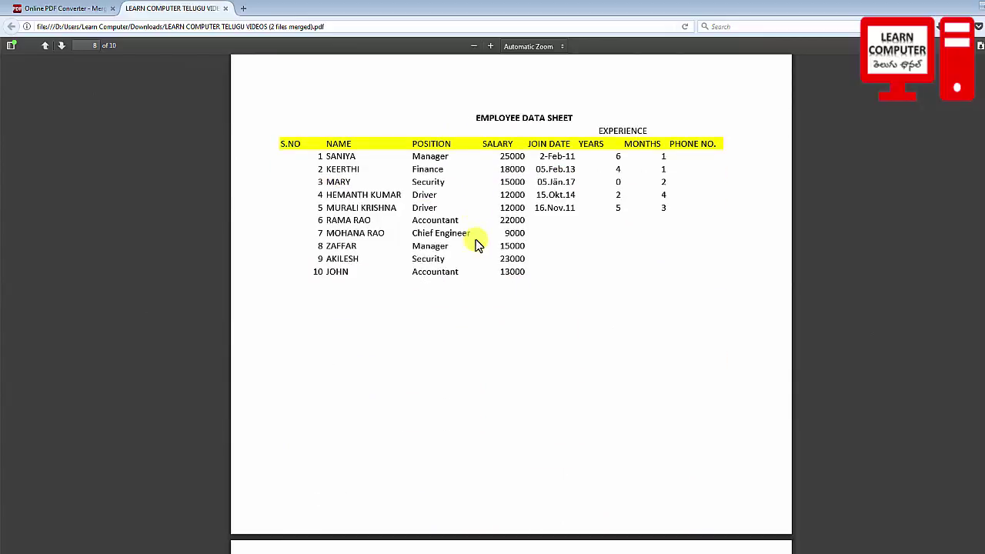
scroll(474, 243, down, 5)
scroll(474, 243, down, 6)
scroll(474, 243, down, 6)
scroll(475, 243, down, 5)
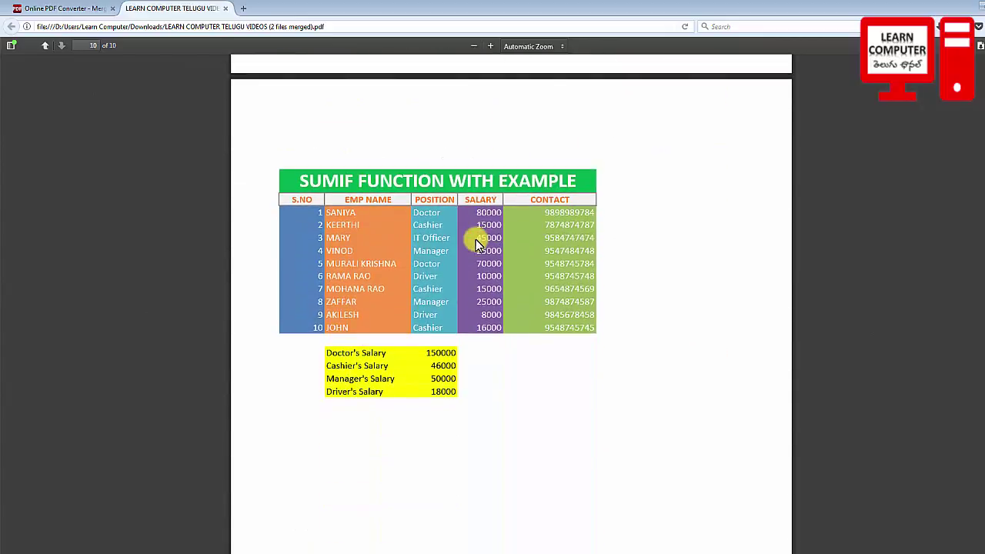
scroll(474, 243, down, 2)
scroll(475, 243, down, 5)
scroll(475, 243, up, 5)
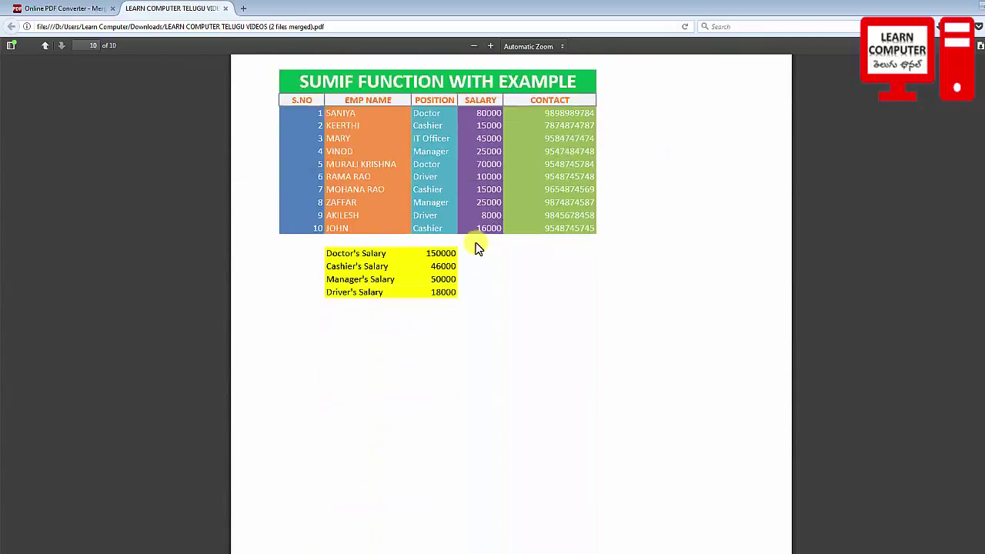
scroll(475, 249, up, 5)
scroll(355, 167, up, 5)
scroll(355, 167, up, 5)
scroll(358, 173, up, 4)
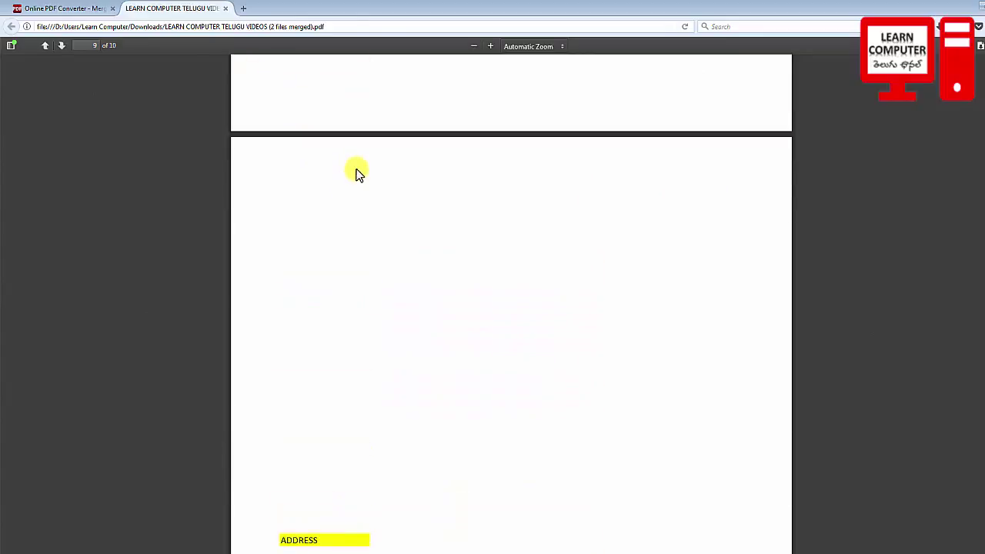
key(Home)
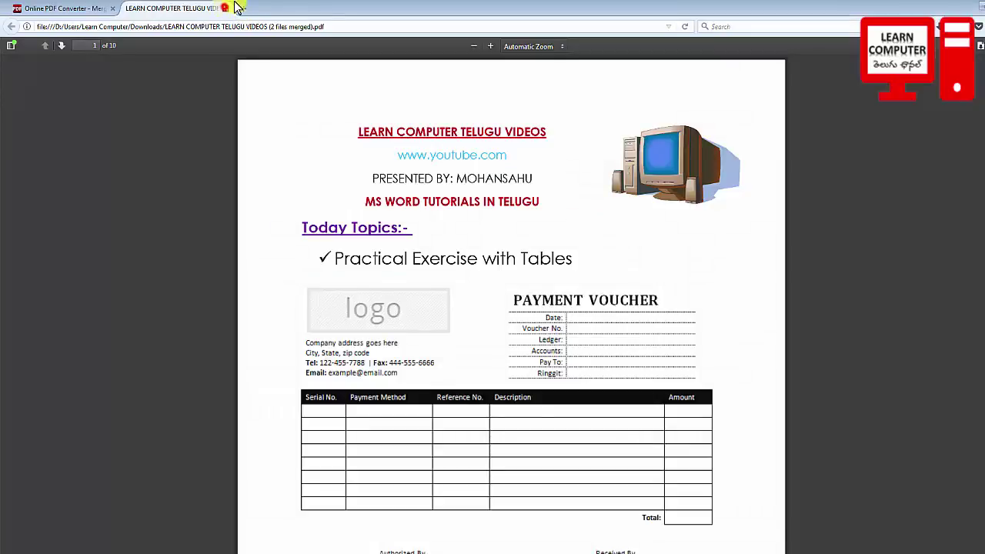
Step: Close the merged PDF tab and reload online2pdf.com to get a blank upload form
click(225, 8)
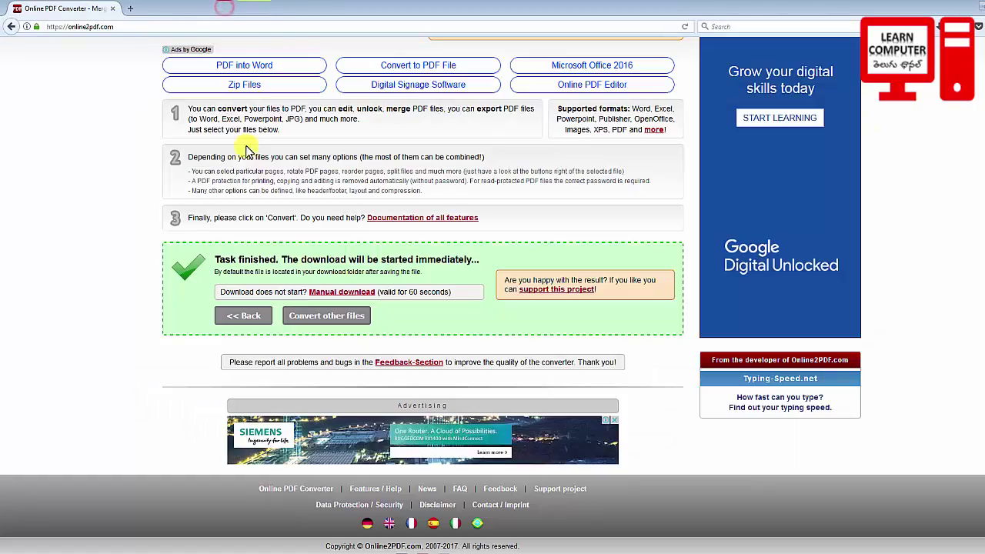
scroll(327, 281, up, 3)
scroll(327, 281, down, 3)
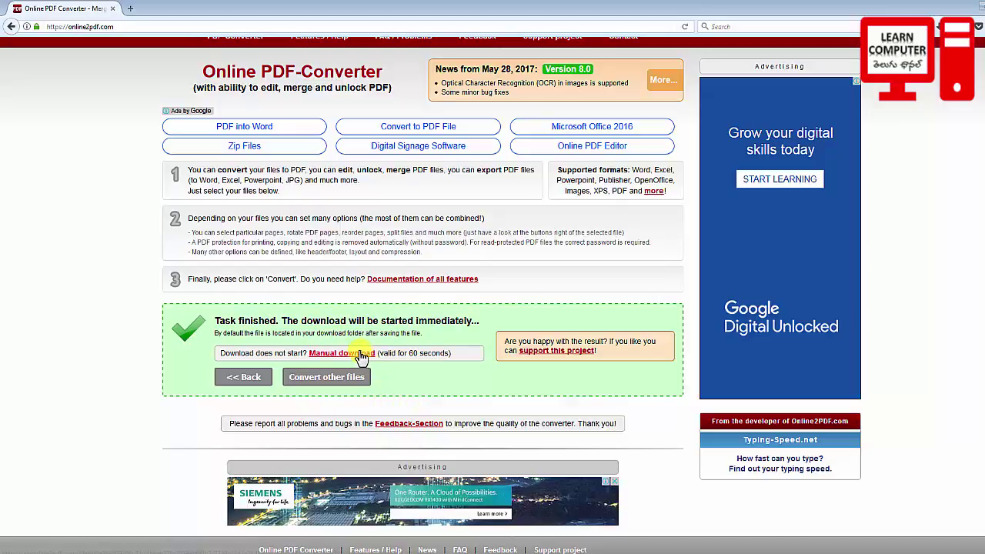
scroll(346, 347, up, 3)
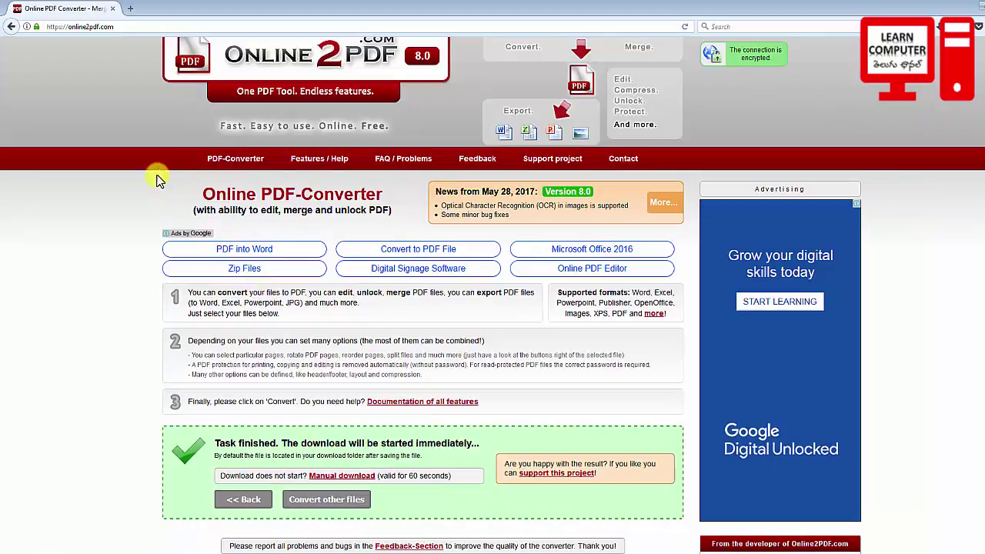
click(130, 26)
key(Return)
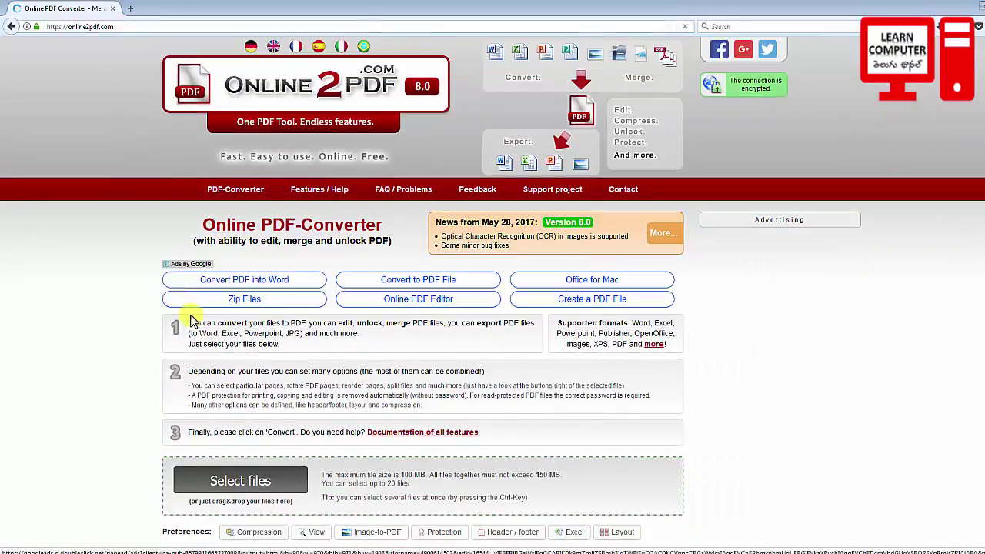
scroll(254, 316, down, 4)
Step: Select LEARN COMPUTER TELUGU VIDEOS.docx in the File Upload dialog and upload it as File 1
click(235, 306)
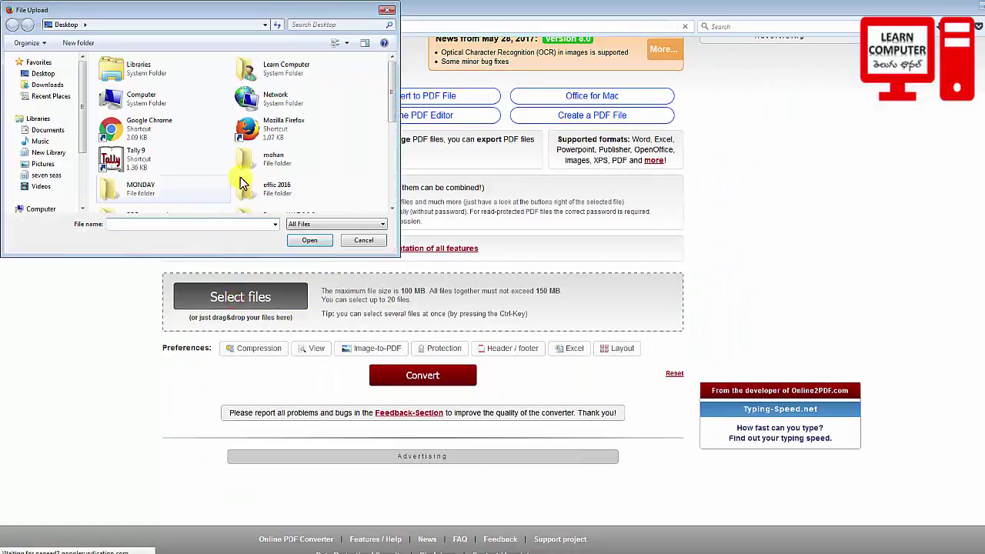
drag(393, 94, 395, 183)
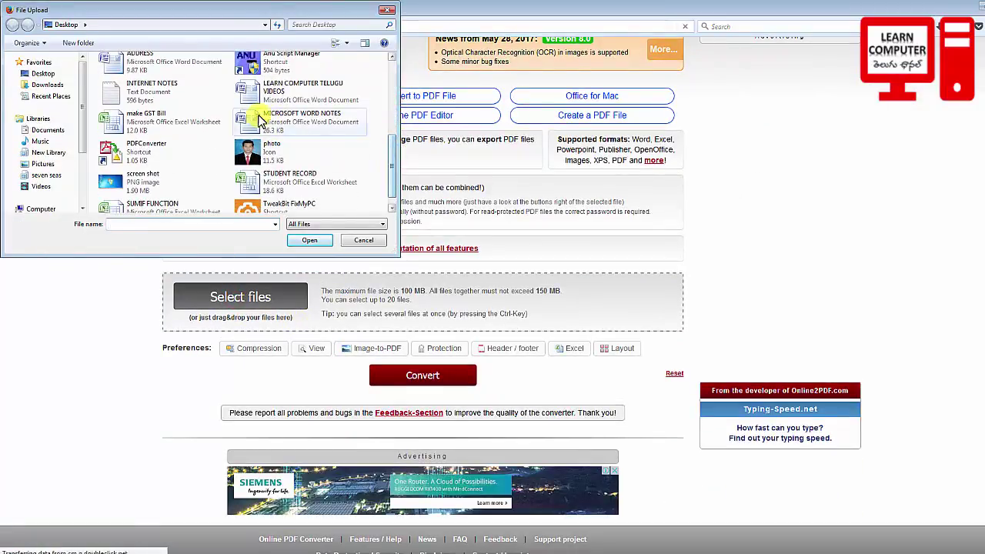
click(271, 104)
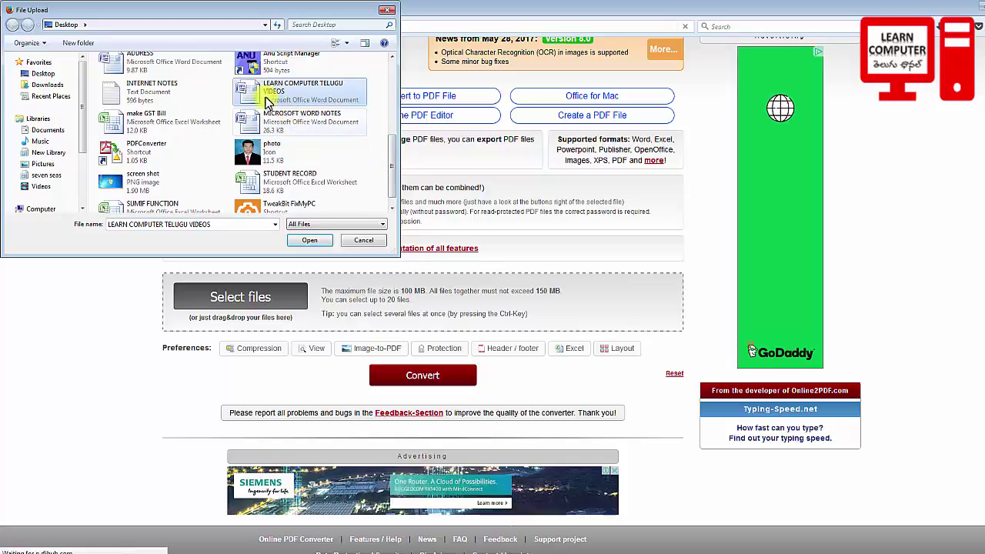
click(308, 240)
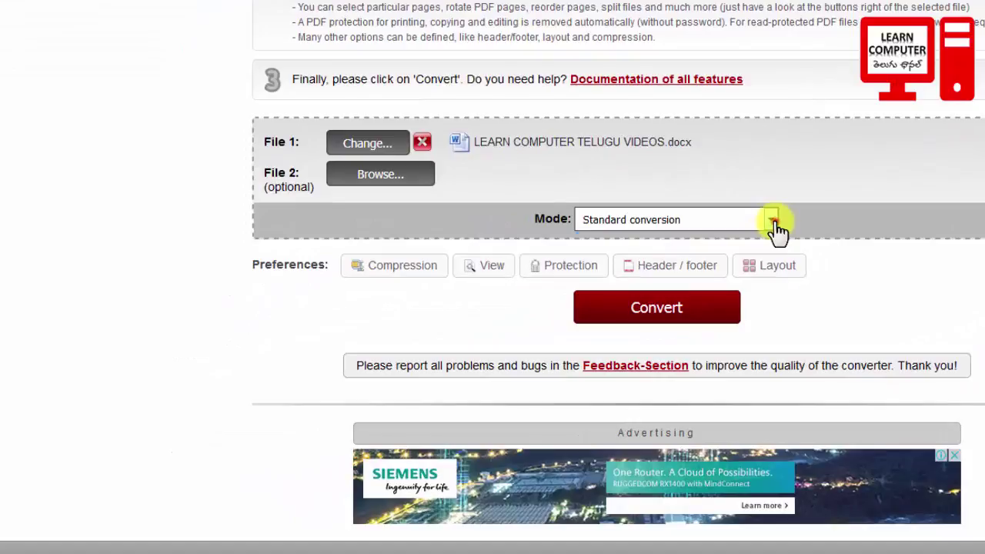
Step: Try 'Create new PDF file for each page', revert to 'Standard conversion', and convert the Word document
click(771, 222)
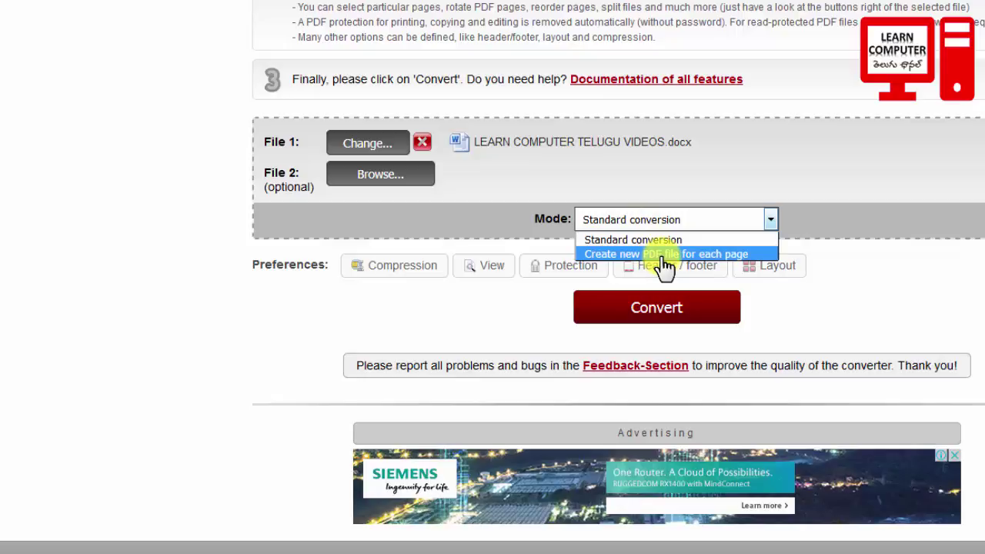
click(664, 256)
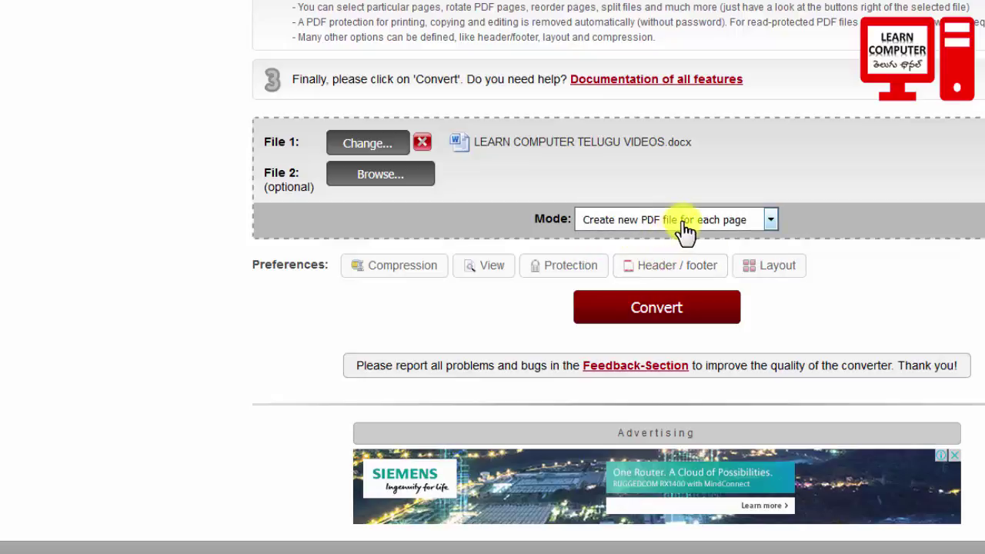
click(683, 221)
click(635, 236)
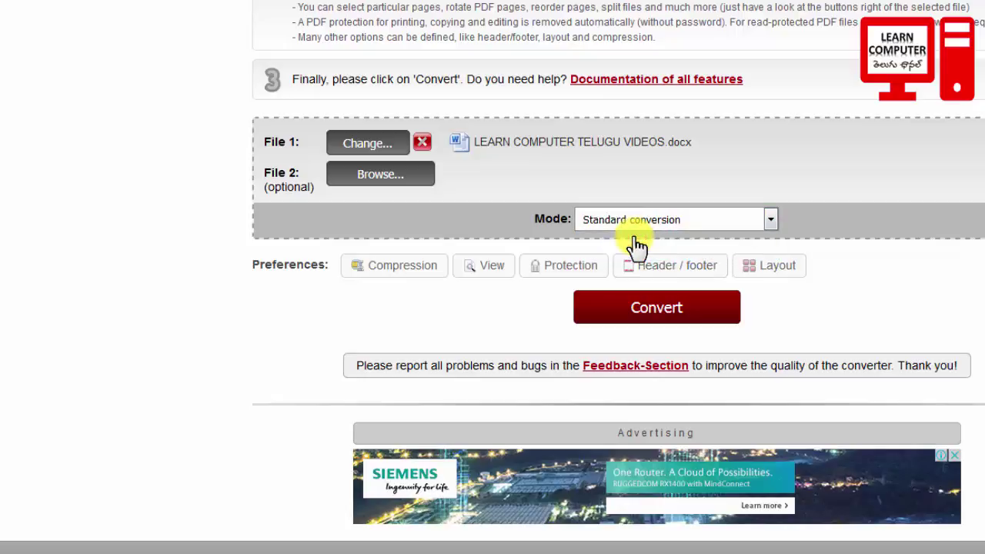
click(668, 308)
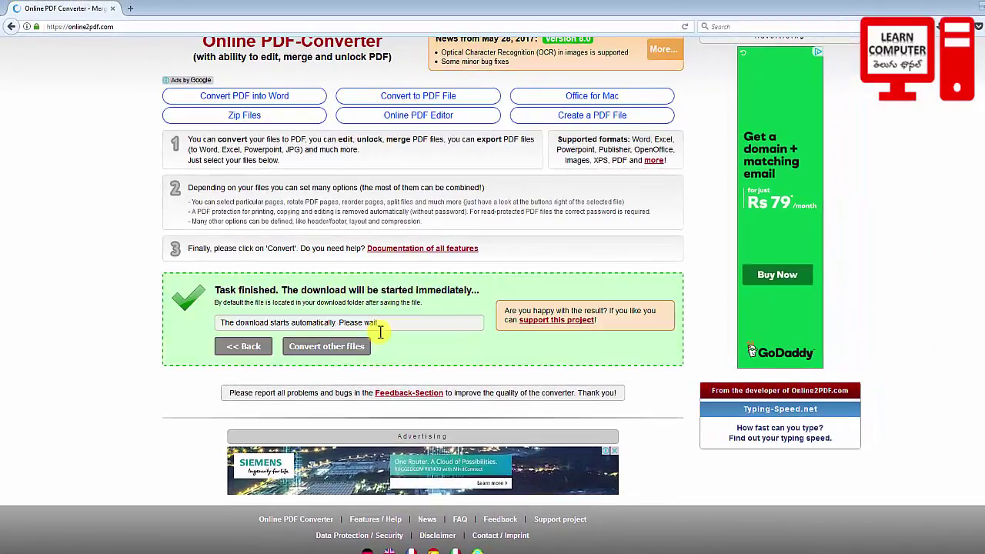
Step: In the Opening dialog, switch from Save File to 'Open with' and list the available programs
click(321, 281)
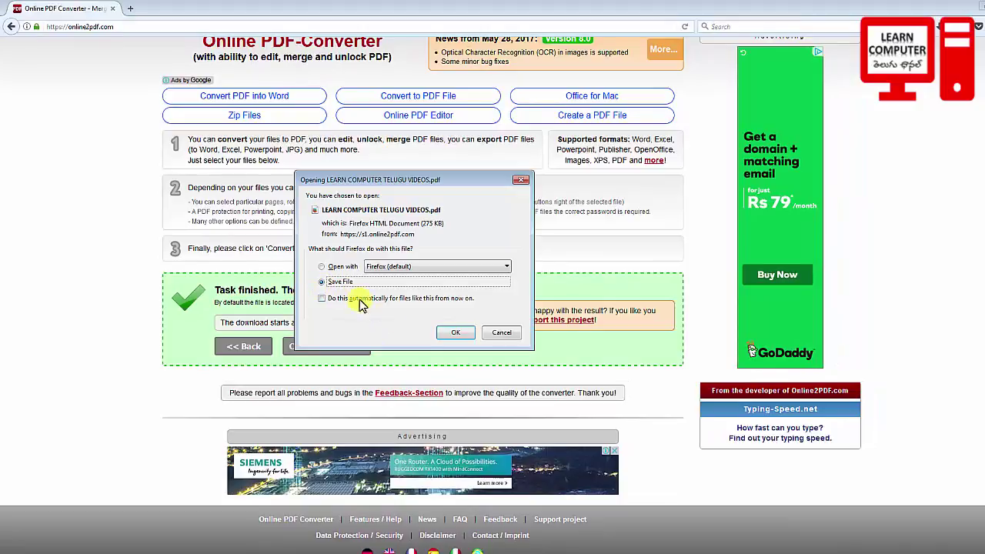
click(456, 335)
click(321, 266)
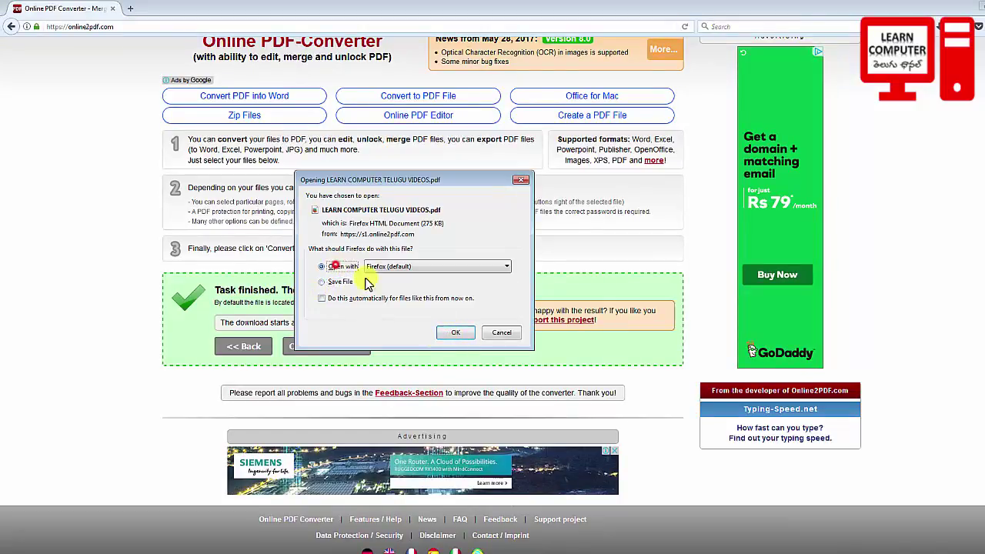
click(425, 266)
click(424, 266)
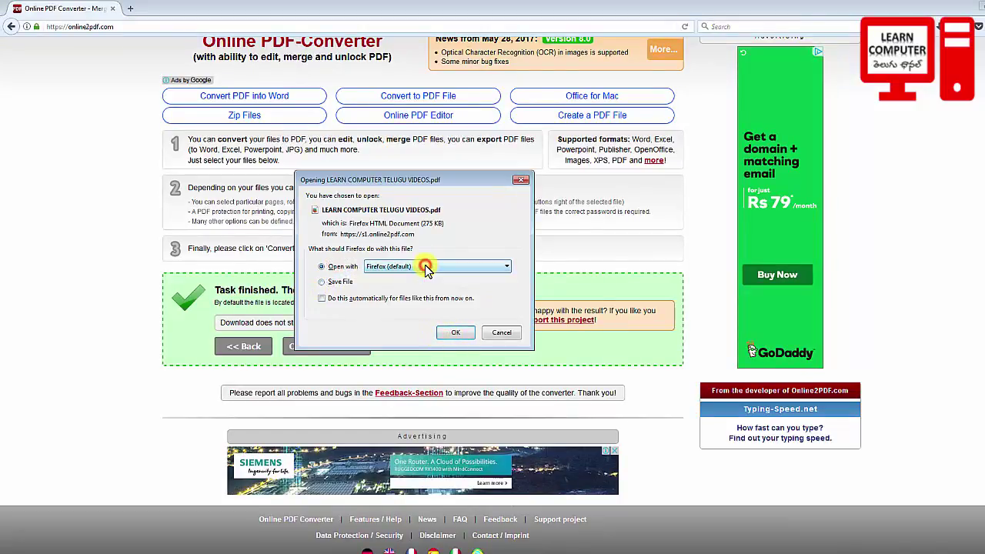
click(425, 267)
click(424, 266)
click(425, 266)
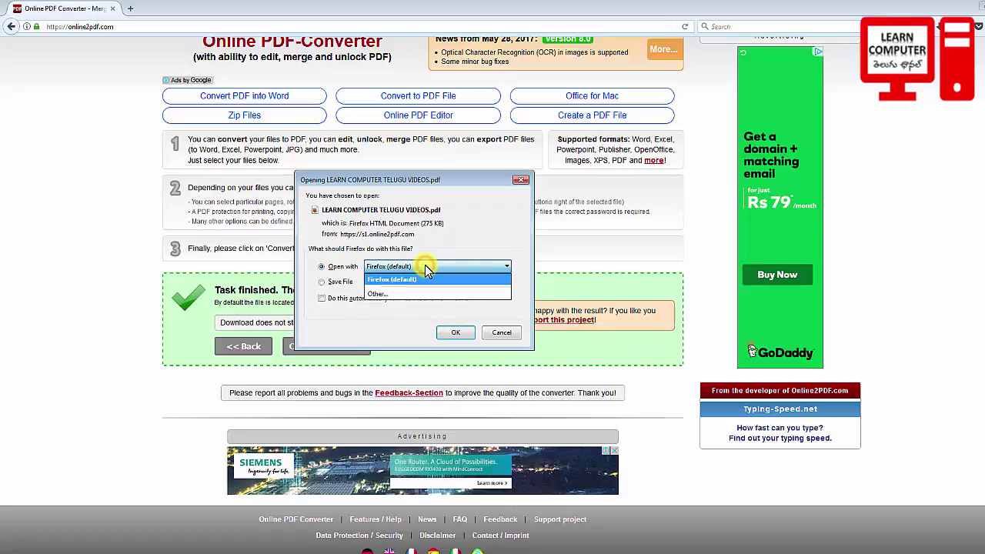
Step: Keep Firefox (default) as the program and open LEARN COMPUTER TELUGU VIDEOS.pdf
click(426, 268)
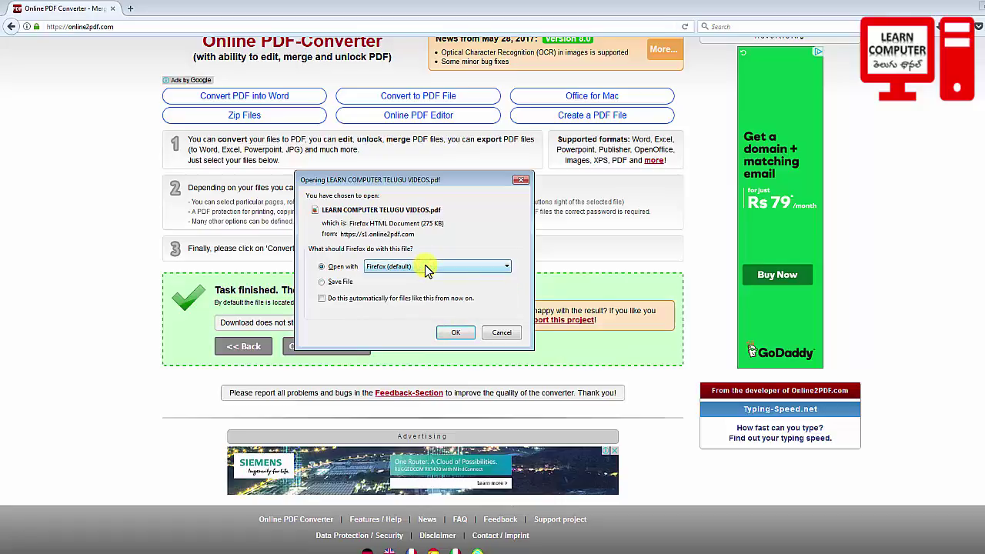
click(424, 266)
click(425, 266)
click(411, 267)
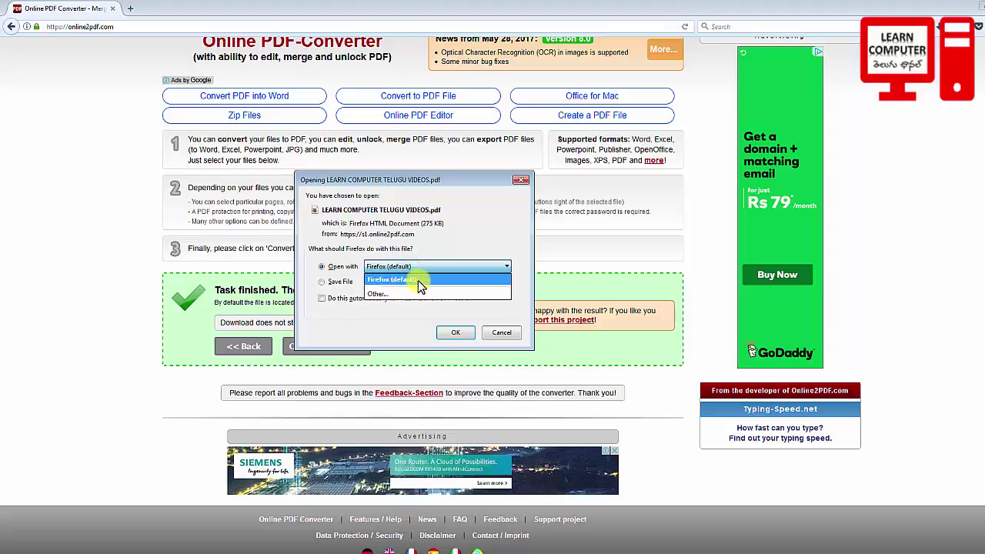
click(480, 231)
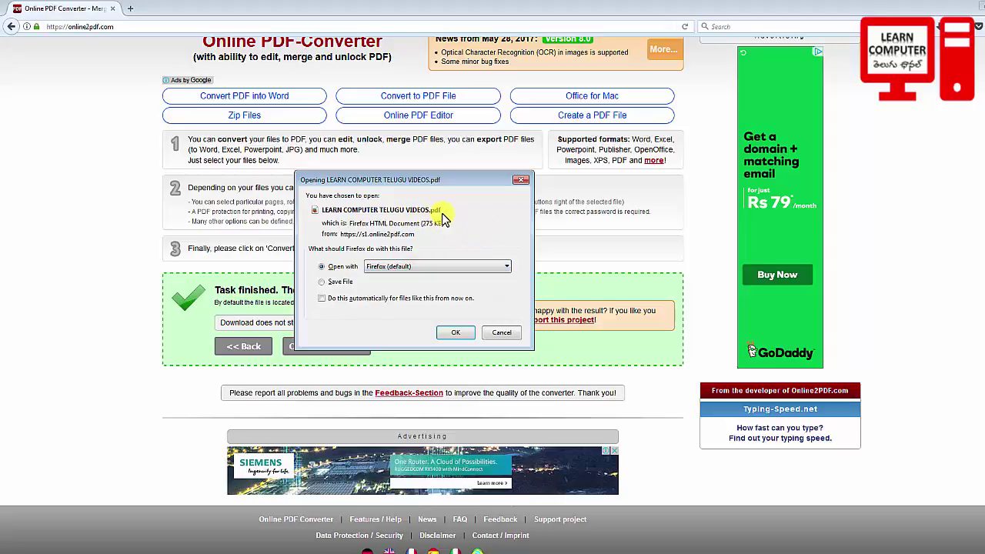
click(455, 332)
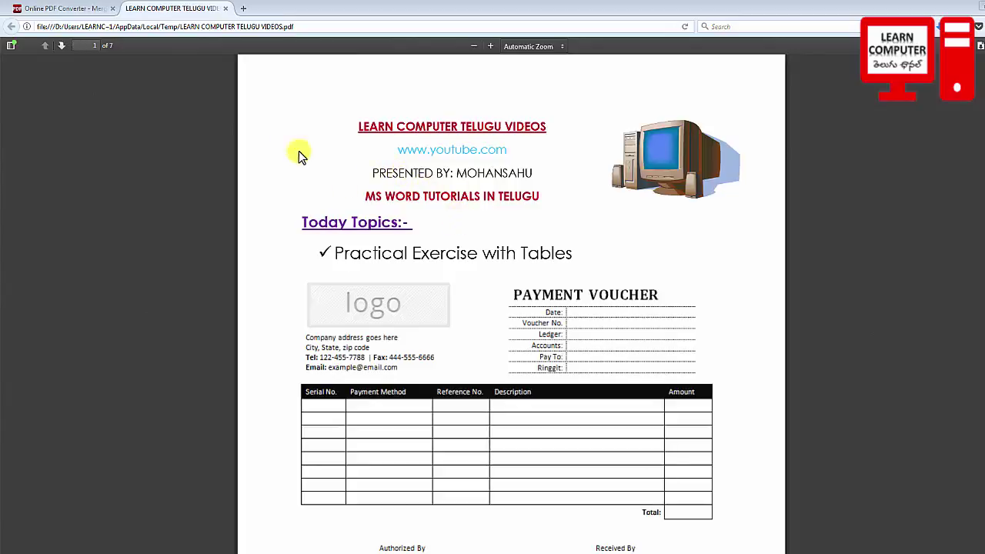
Step: Scroll through the 7-page converted PDF in the Firefox viewer, ending on page 3
scroll(362, 333, down, 10)
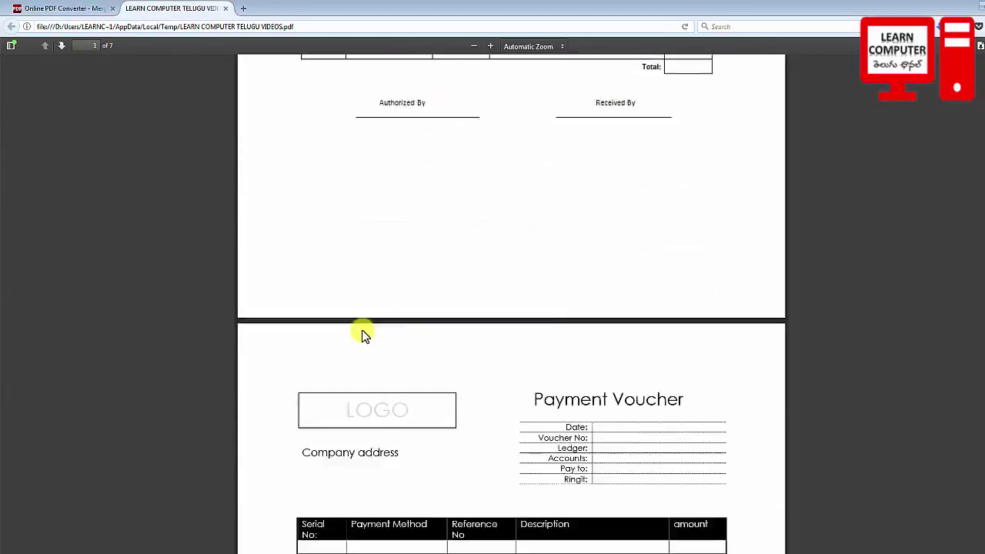
scroll(363, 335, down, 10)
scroll(363, 334, down, 13)
scroll(363, 334, down, 8)
scroll(363, 335, down, 8)
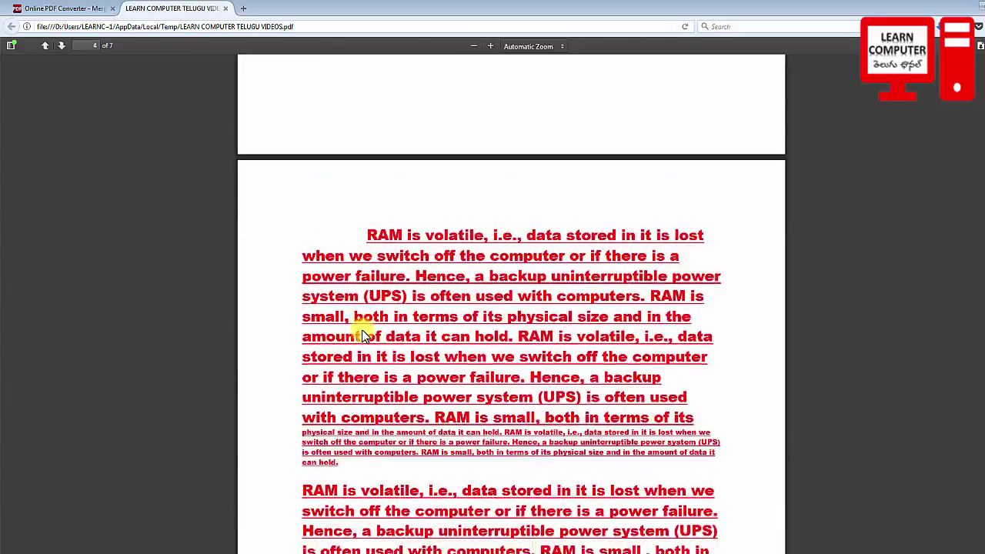
scroll(362, 331, down, 10)
scroll(340, 328, up, 8)
scroll(341, 327, up, 10)
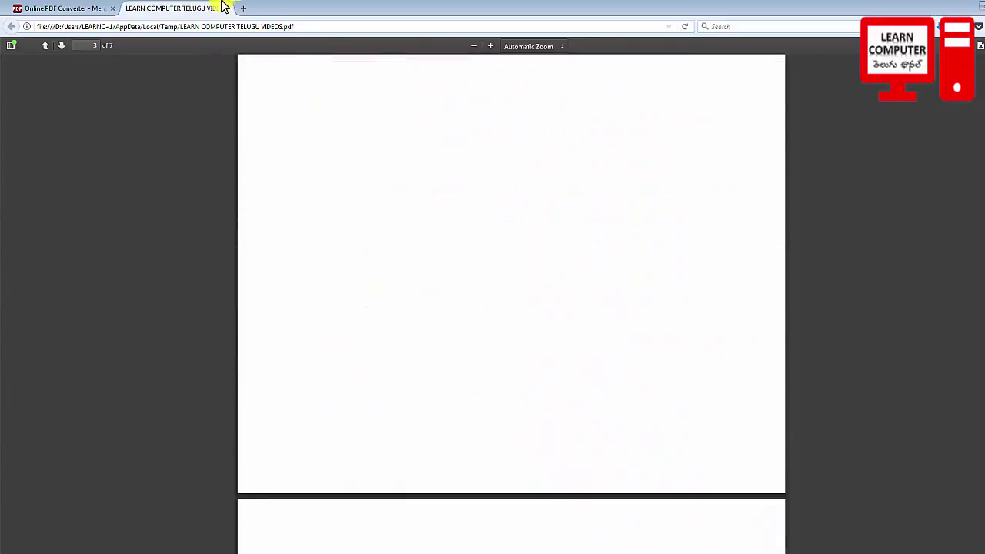
click(77, 9)
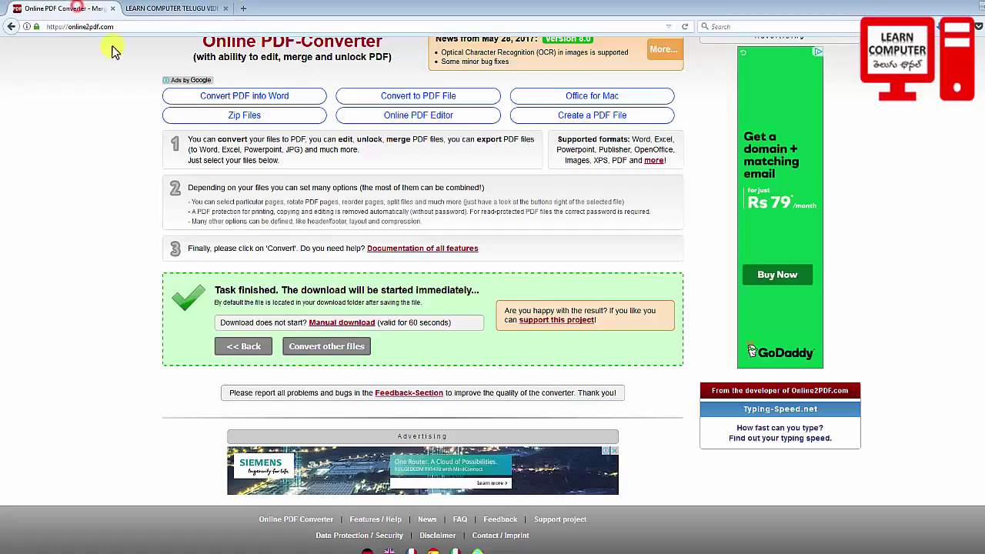